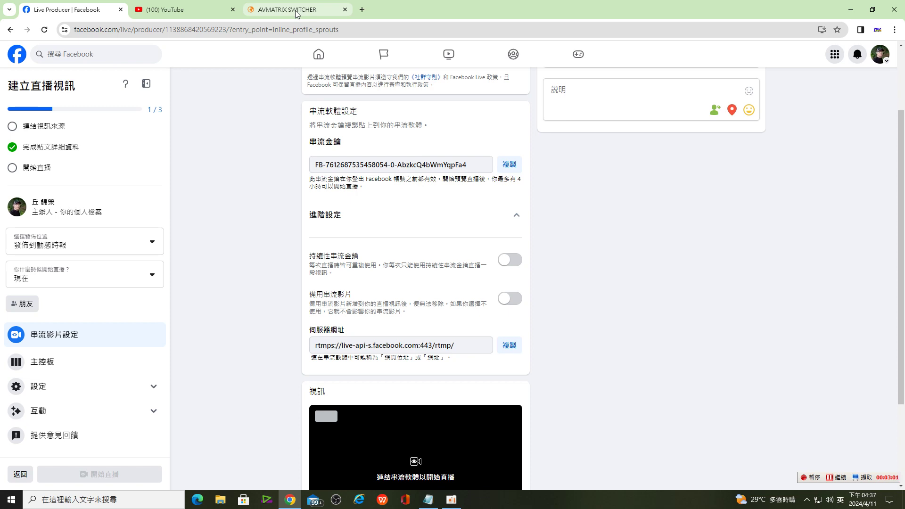
Step: Switch to the AVMATRIX switcher page, append the Facebook stream key to the FB service's URL and save the service
click(296, 11)
right_click(473, 216)
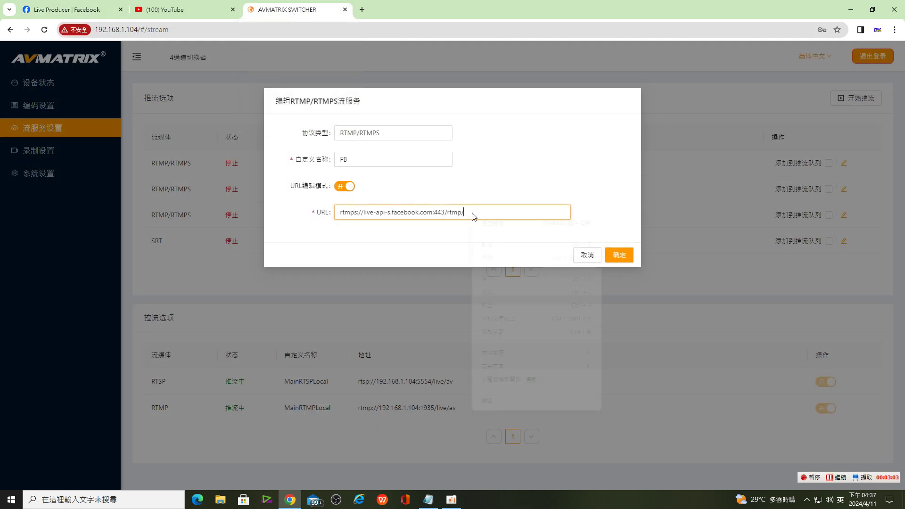
click(502, 306)
click(621, 256)
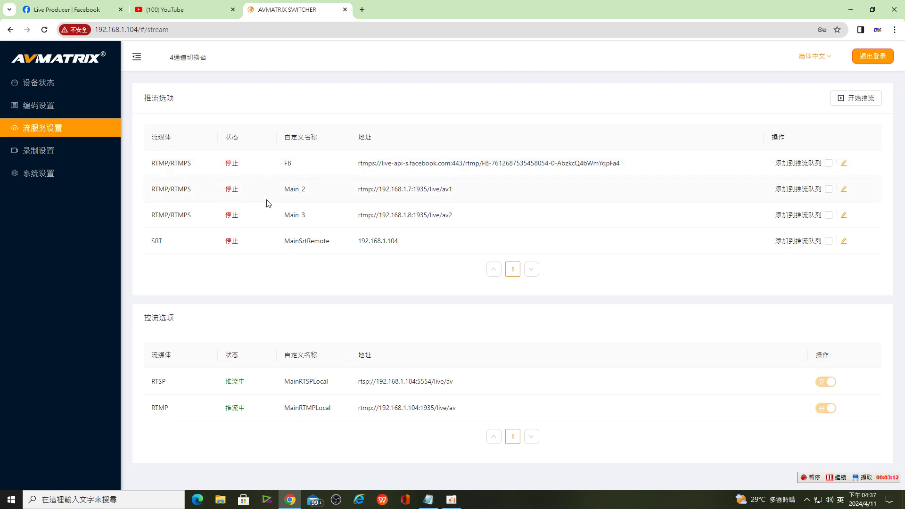
Step: Edit the Main_2 RTMP/RTMPS service and set its custom name to YT
click(844, 191)
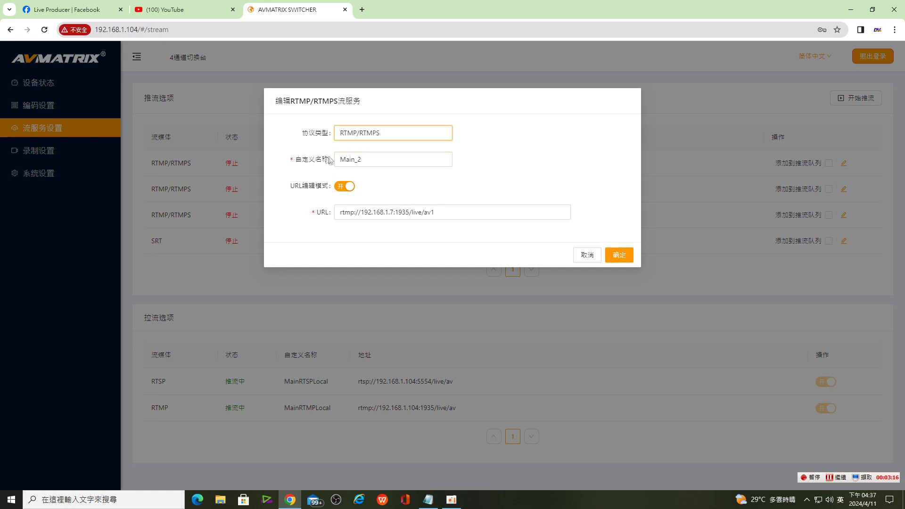
drag(338, 160, 380, 160)
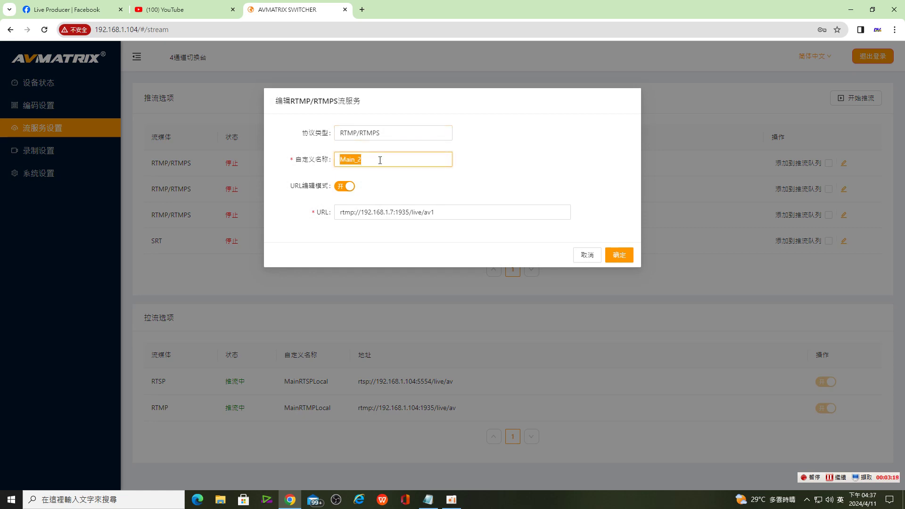
text(YT)
Step: Switch to YouTube and create a live stream to reach its streaming settings
click(168, 11)
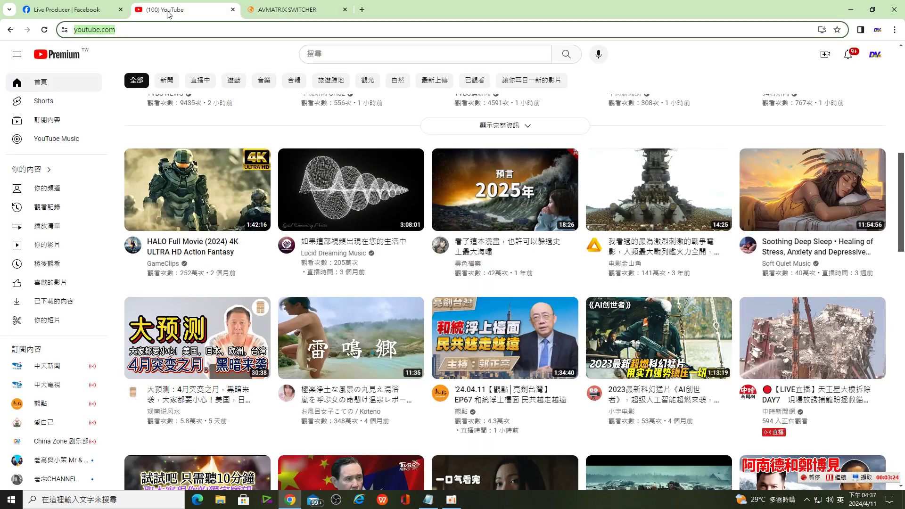
click(824, 55)
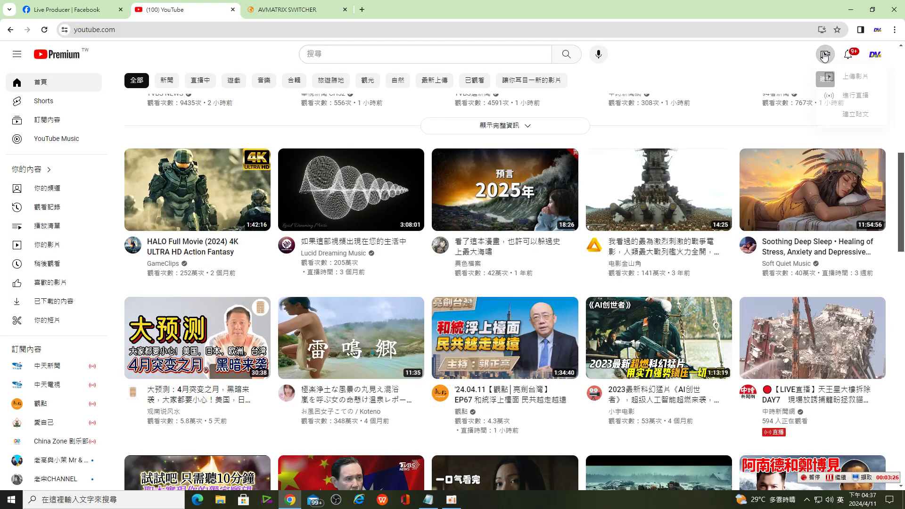
click(854, 95)
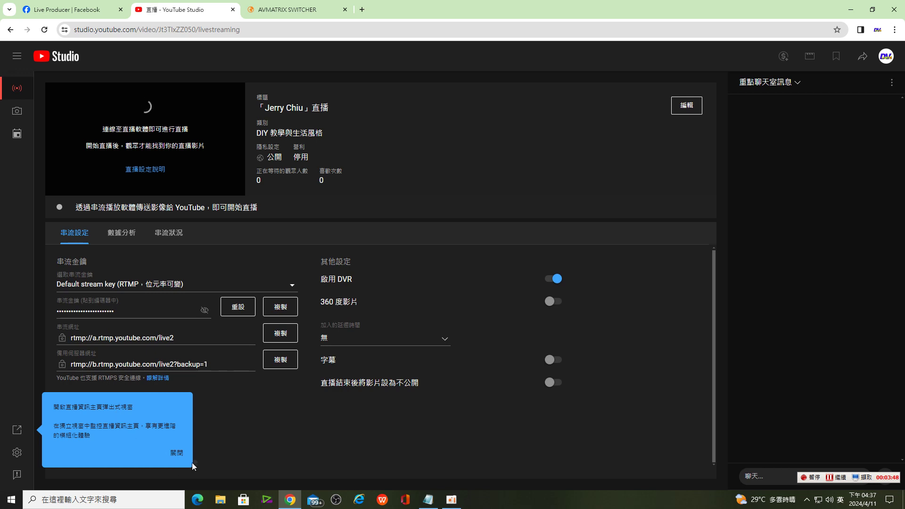
Step: Copy YouTube's stream URL and set the YT service's URL in the AVMATRIX page to rtmp://a.rtmp.youtube.com/live2/
click(177, 453)
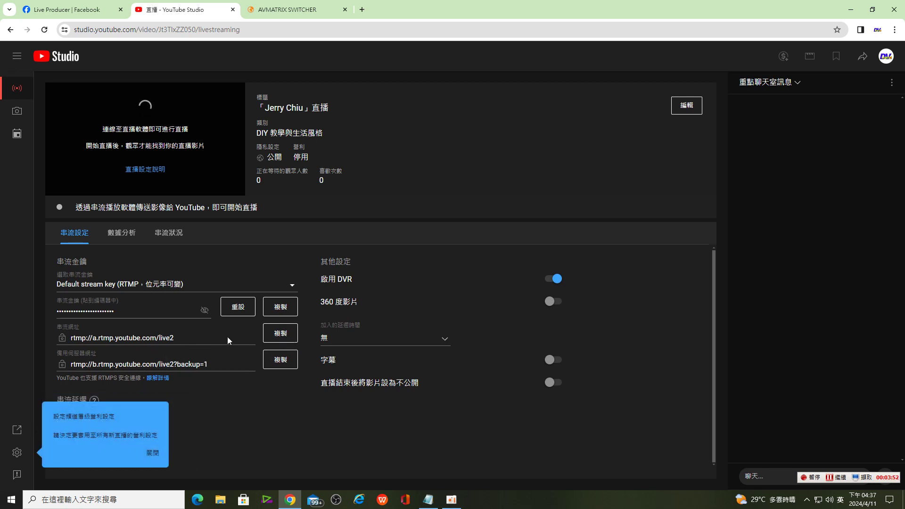
click(280, 335)
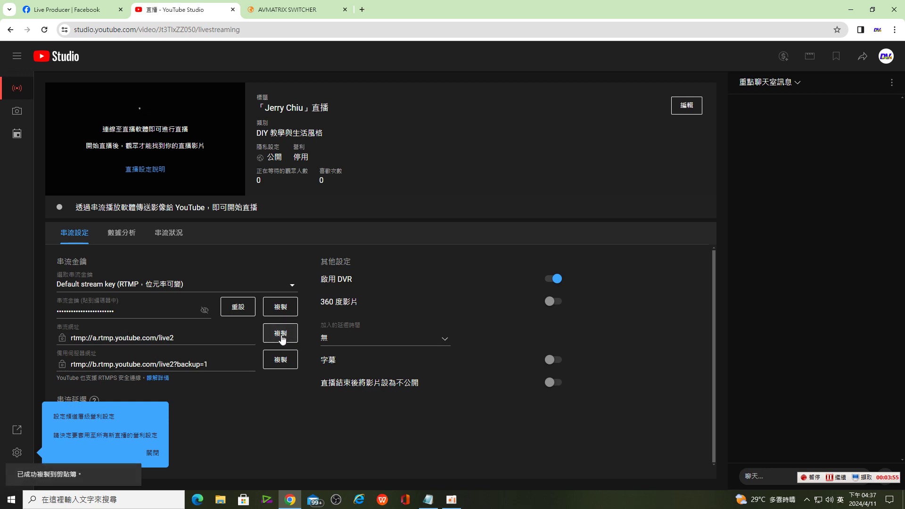
click(292, 12)
drag(340, 211, 440, 211)
right_click(418, 213)
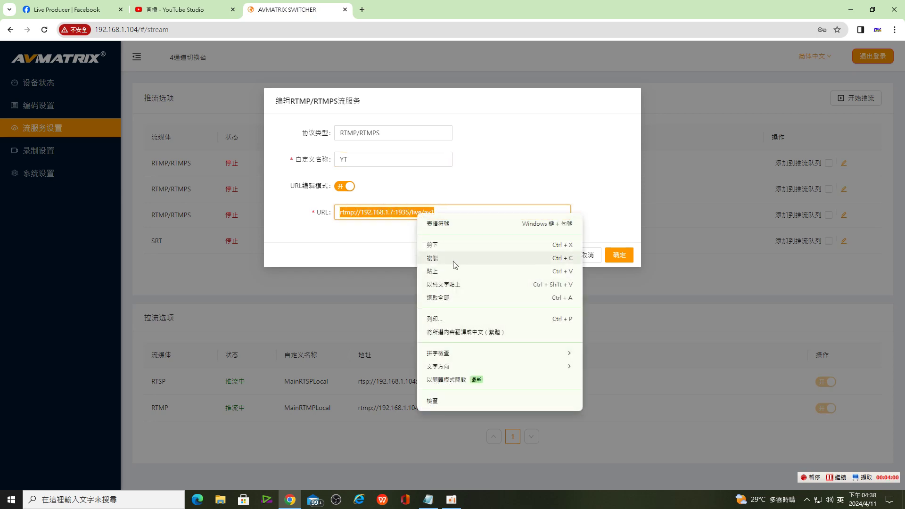
click(443, 271)
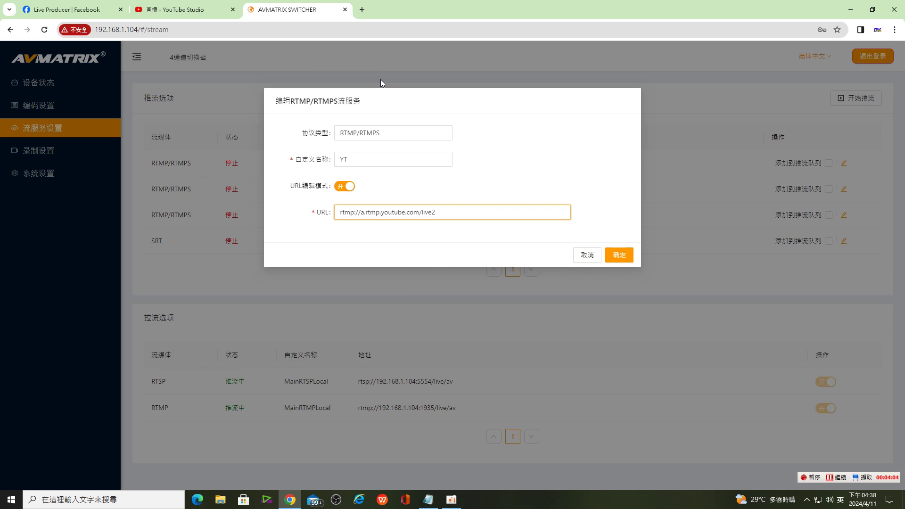
text(/)
Step: Copy the YouTube stream key, append it to the YT service's URL in the AVMATRIX page and save the service
click(165, 13)
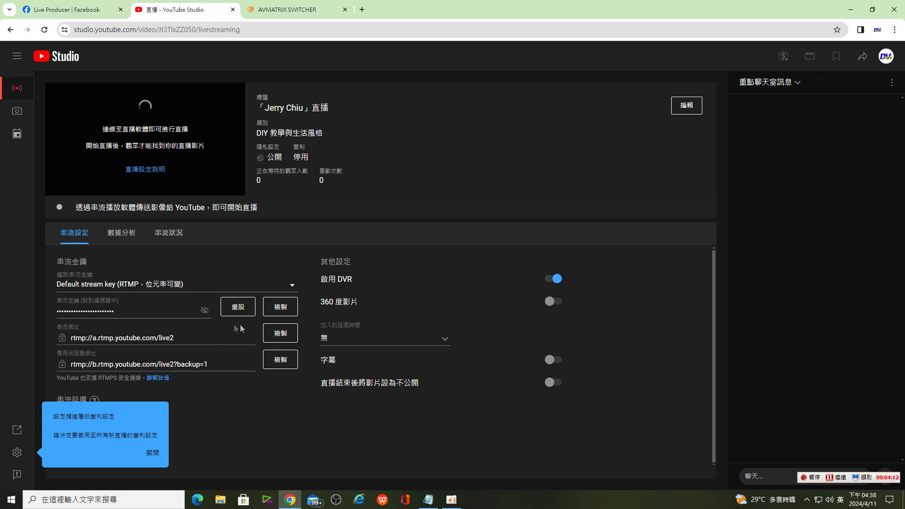
click(281, 309)
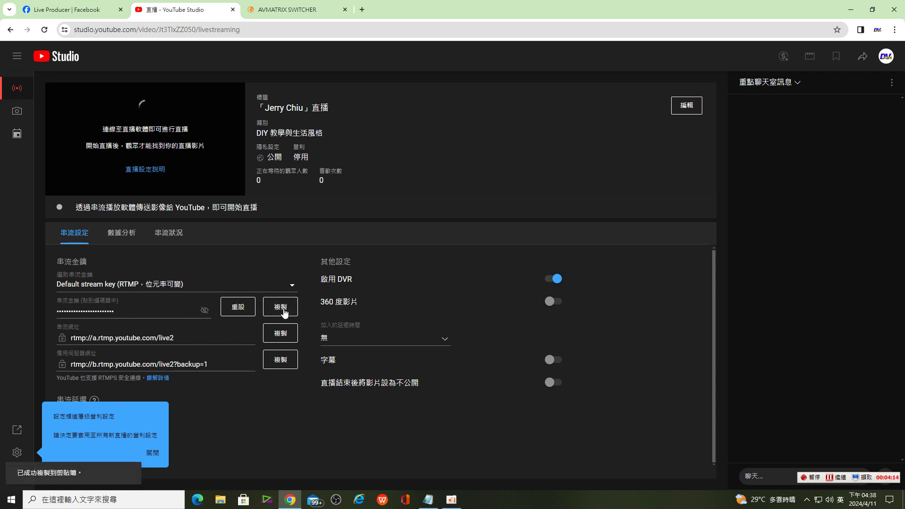
click(303, 15)
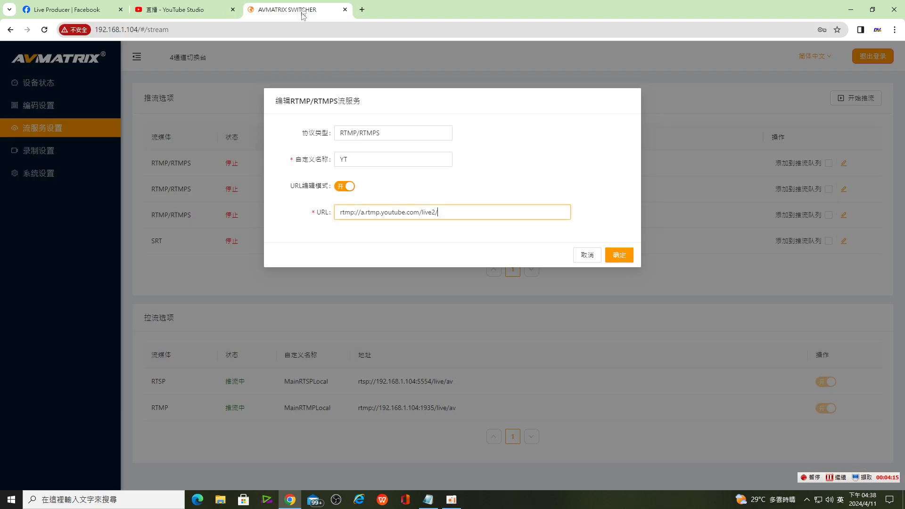
right_click(444, 212)
click(468, 307)
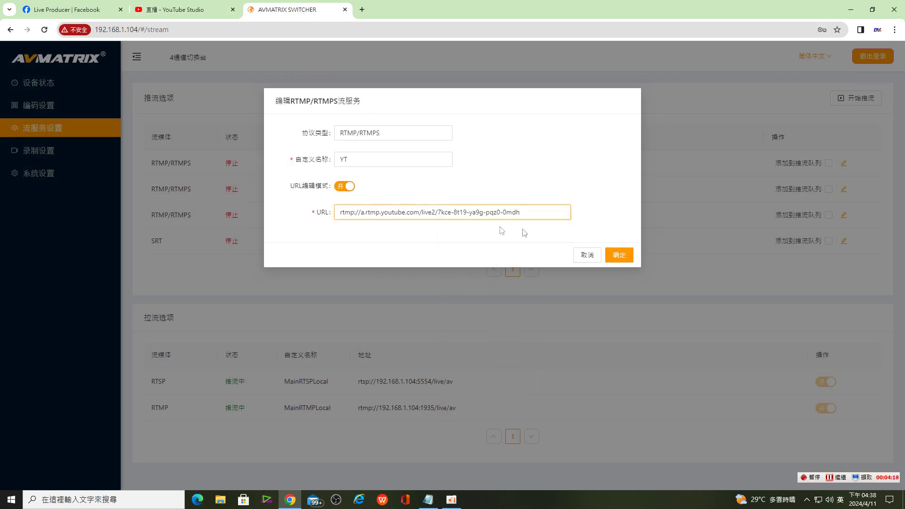
click(627, 255)
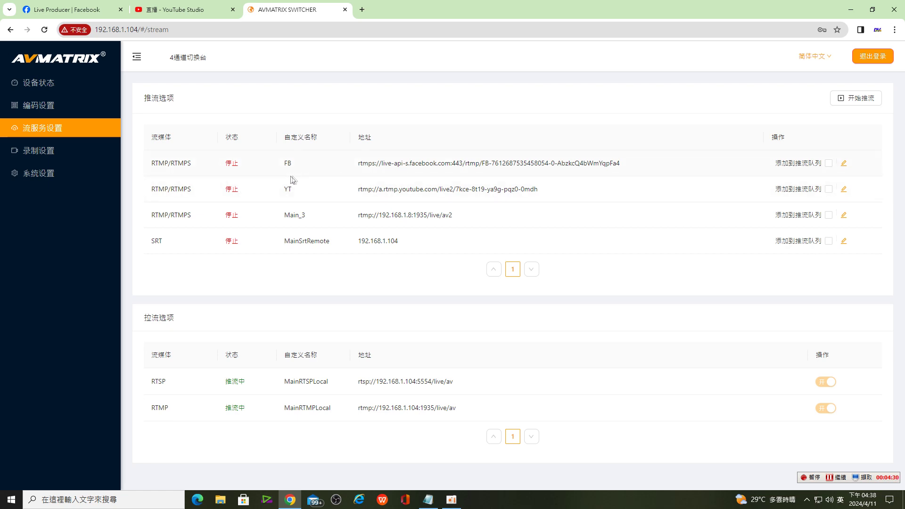
Step: Change the push options to individual switches and start pushing the FB and YT streams
click(858, 101)
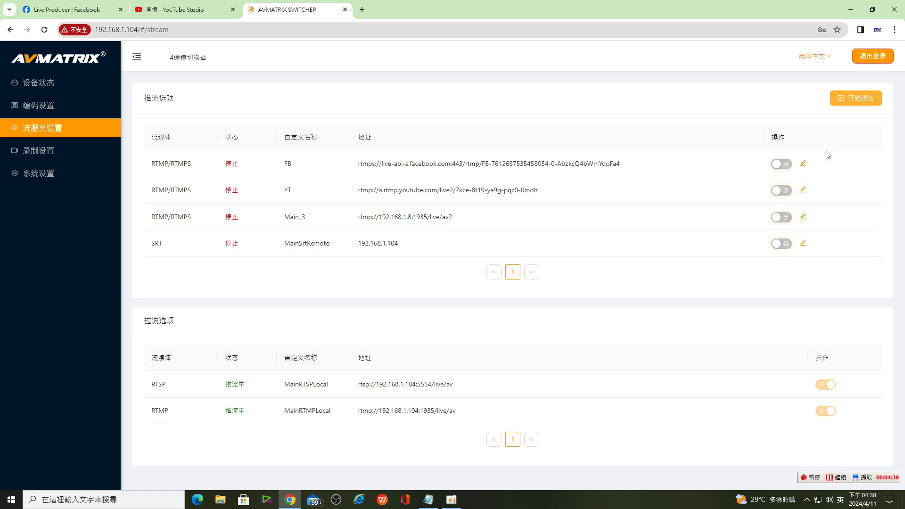
click(779, 165)
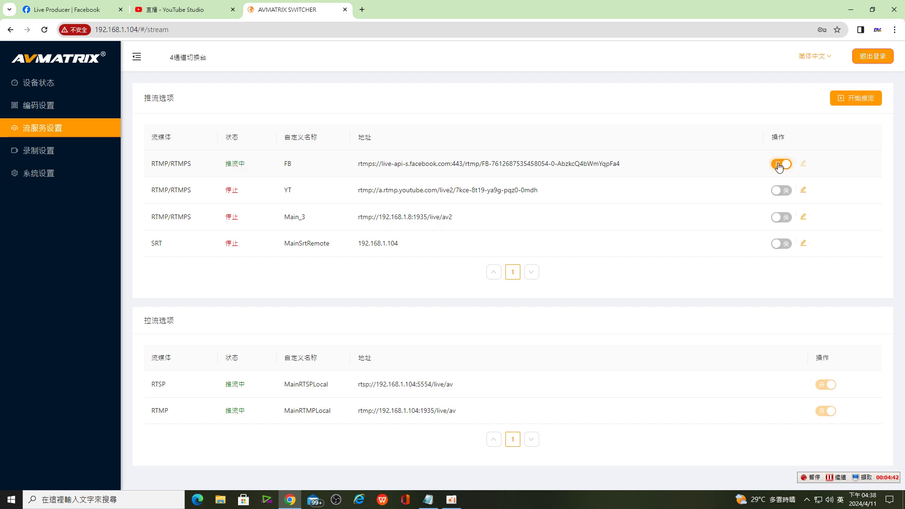
click(778, 191)
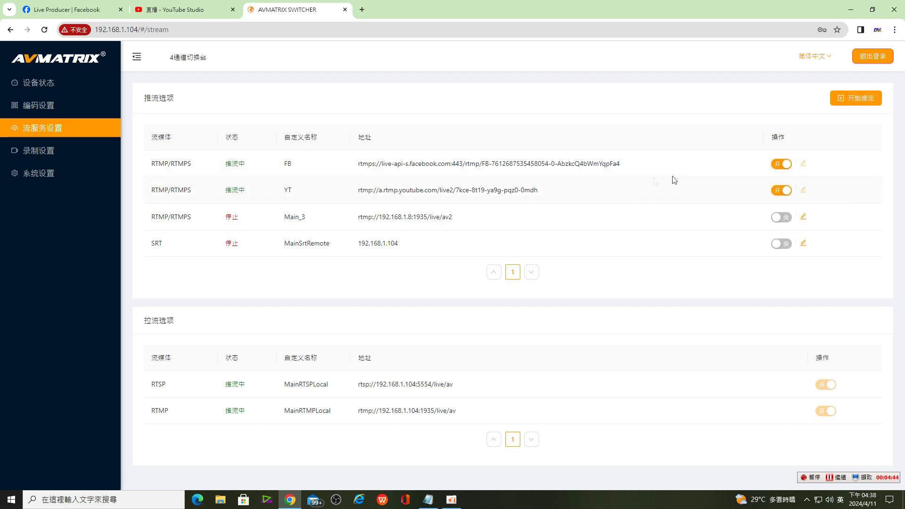
Step: Check the incoming video preview in Facebook Live Producer and the live broadcast in YouTube Studio
click(69, 10)
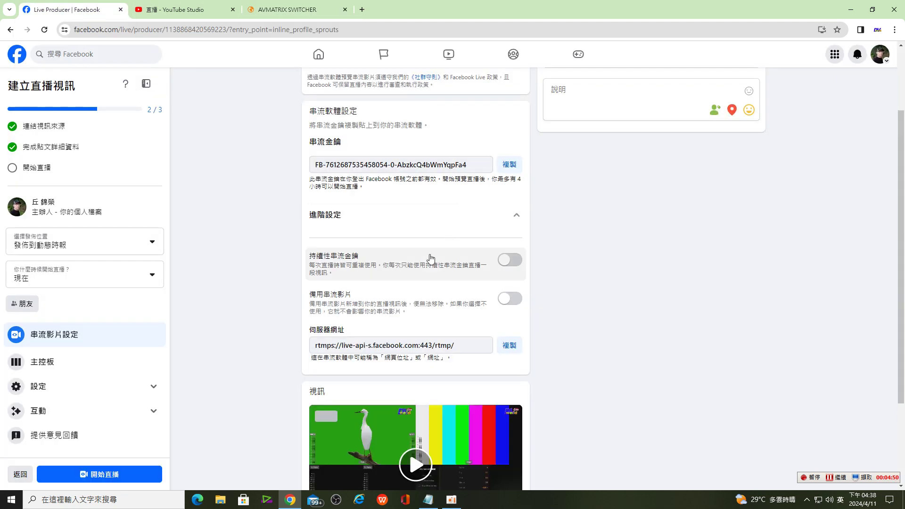
scroll(441, 247, down, 2)
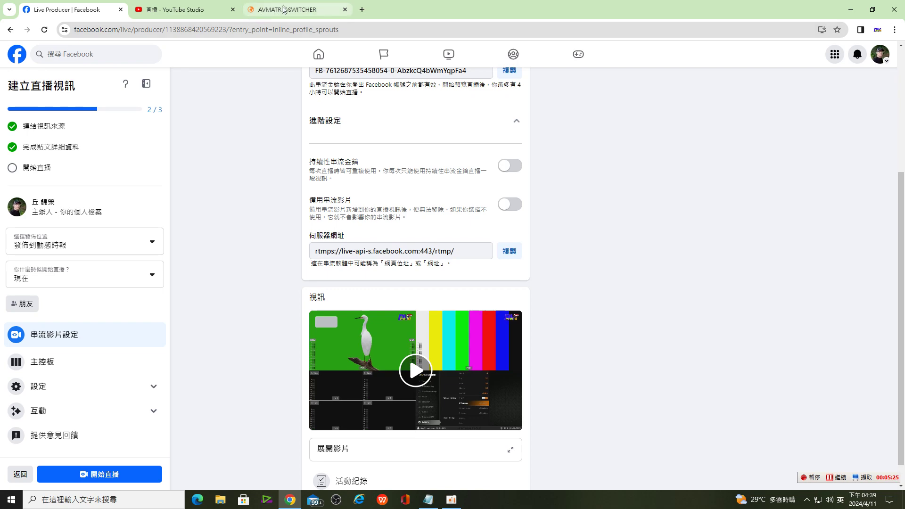
click(205, 13)
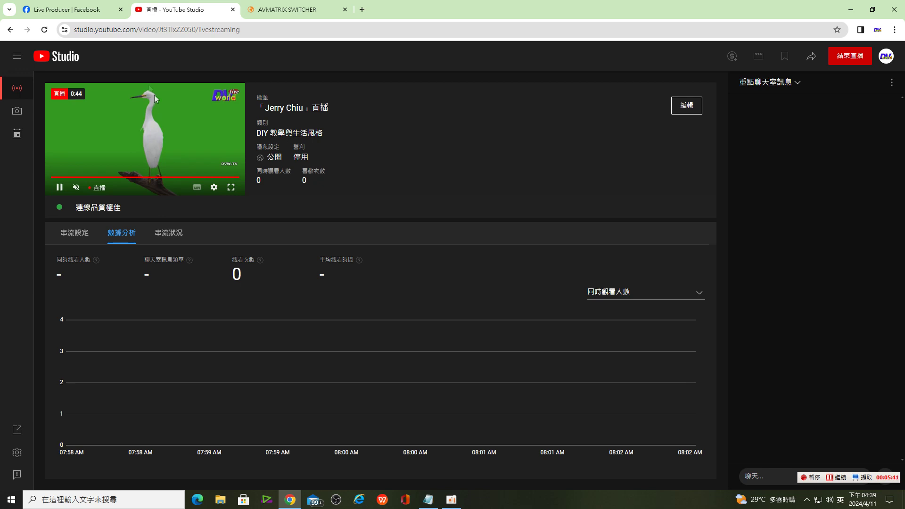
click(81, 10)
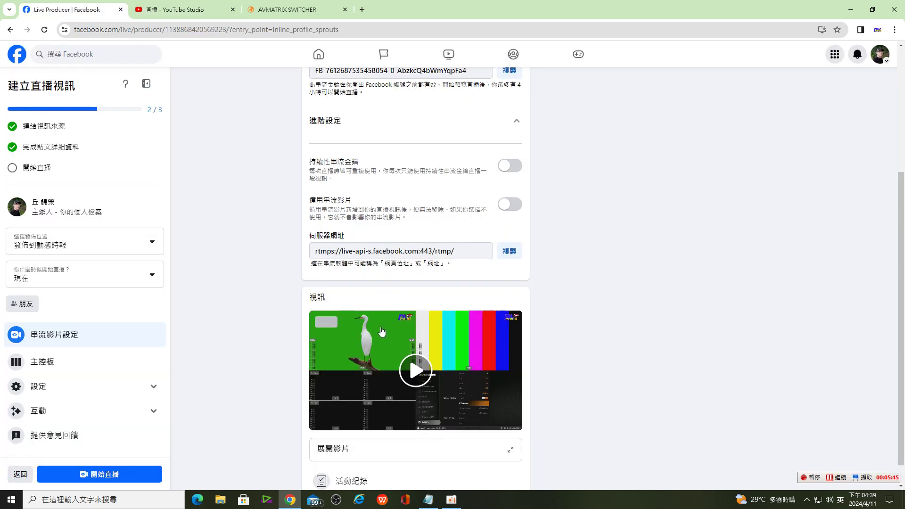
scroll(382, 331, down, 1)
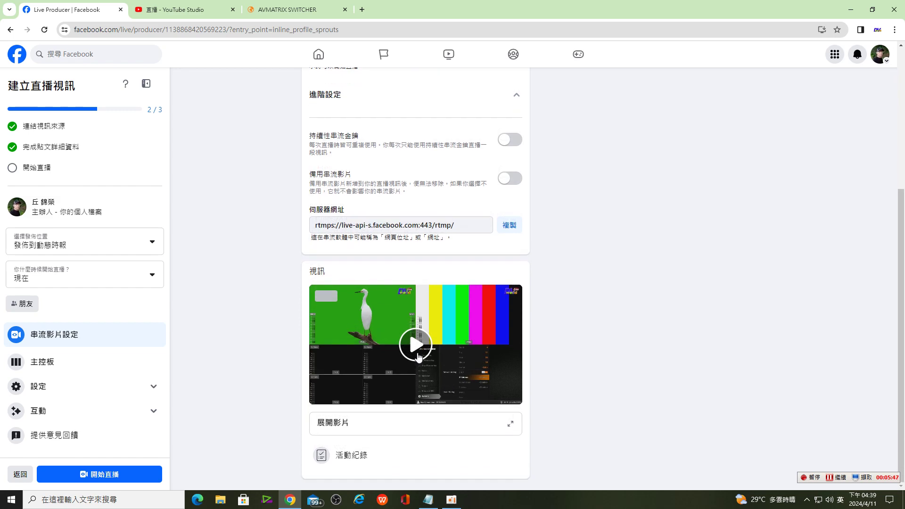
scroll(277, 287, up, 3)
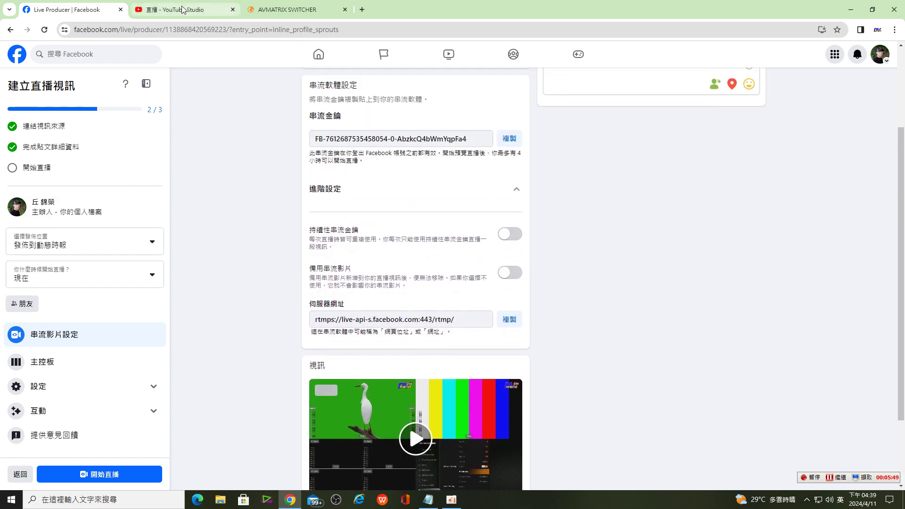
click(185, 9)
Step: Return to the AVMATRIX page, stop pushing the FB and YT streams, and highlight the MainRTMPLocal pull address
click(292, 12)
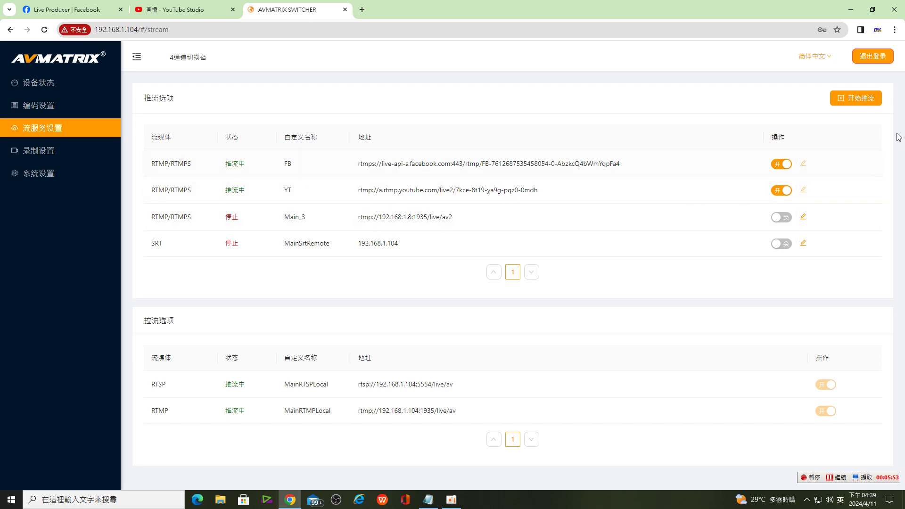
click(786, 165)
click(784, 191)
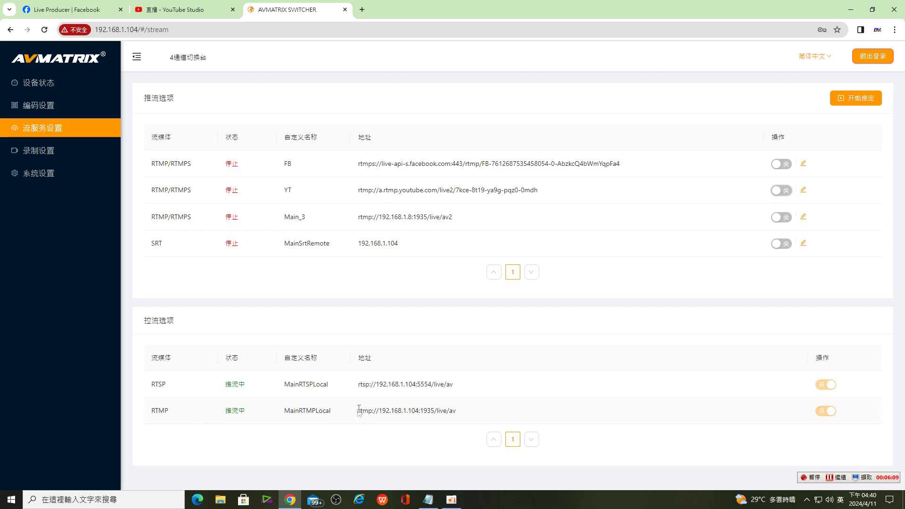
drag(358, 410, 465, 411)
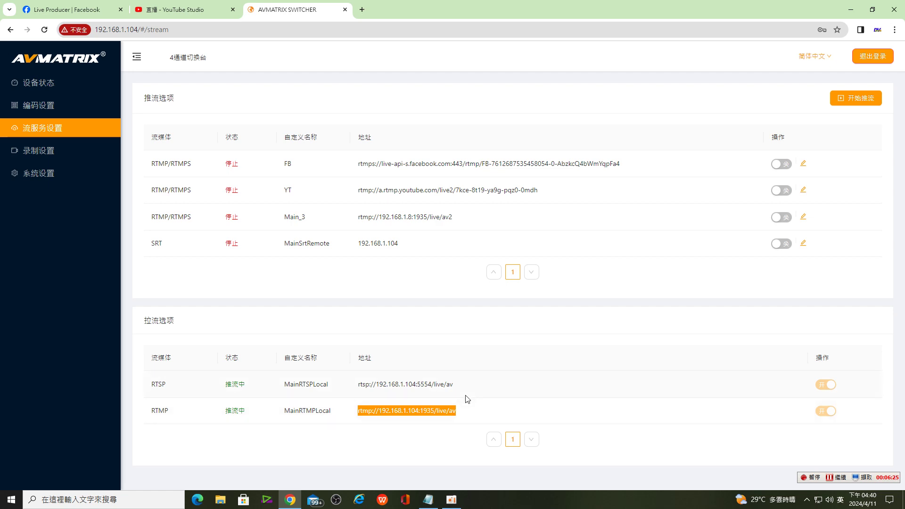
Step: Examine the recording settings, including the available file-splitting intervals, without changing the selection
click(47, 155)
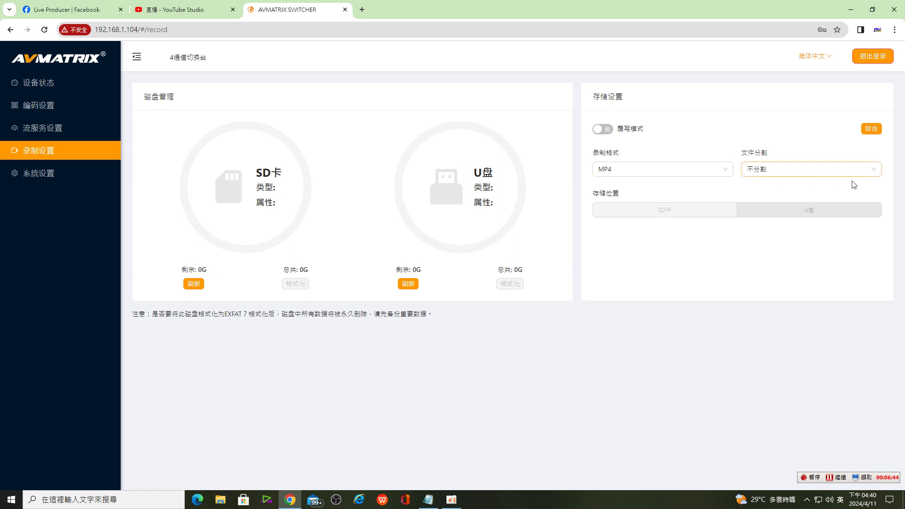
click(877, 174)
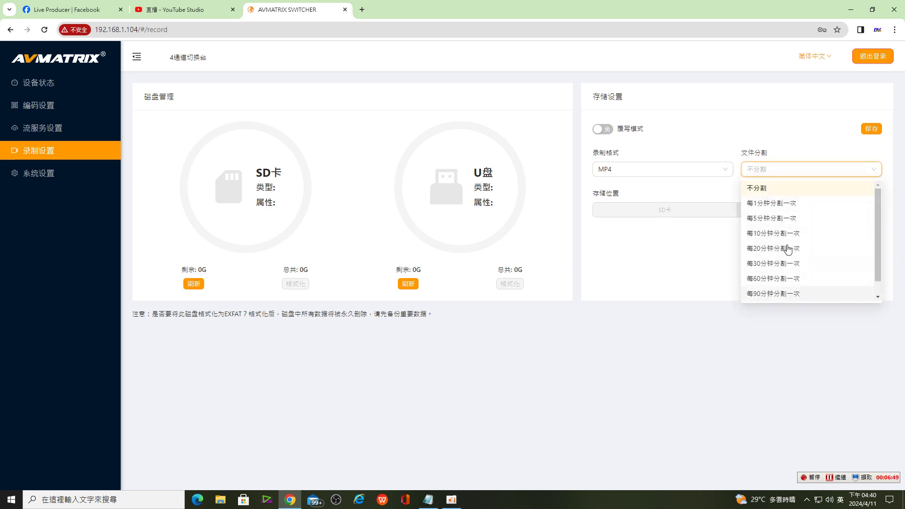
click(790, 149)
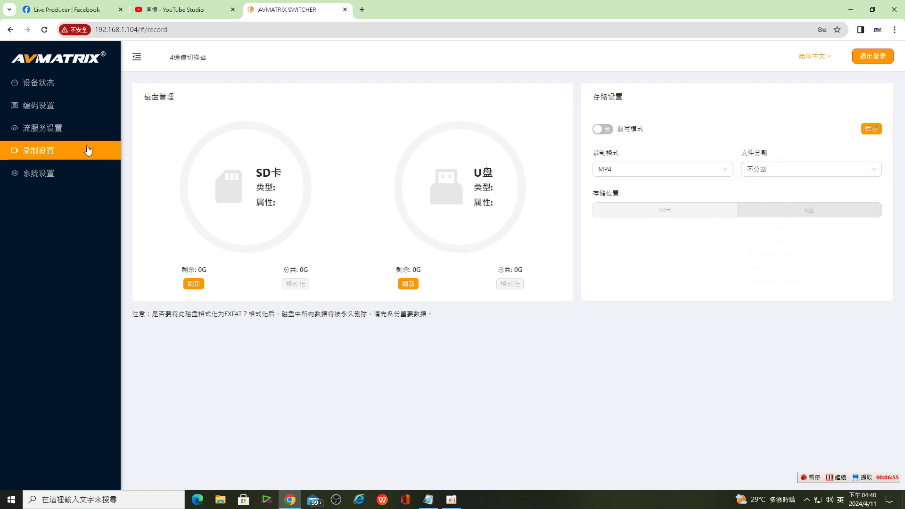
Step: Review the switcher's system settings: device information, maintenance, network, time and password pages, without changing any of them
click(53, 177)
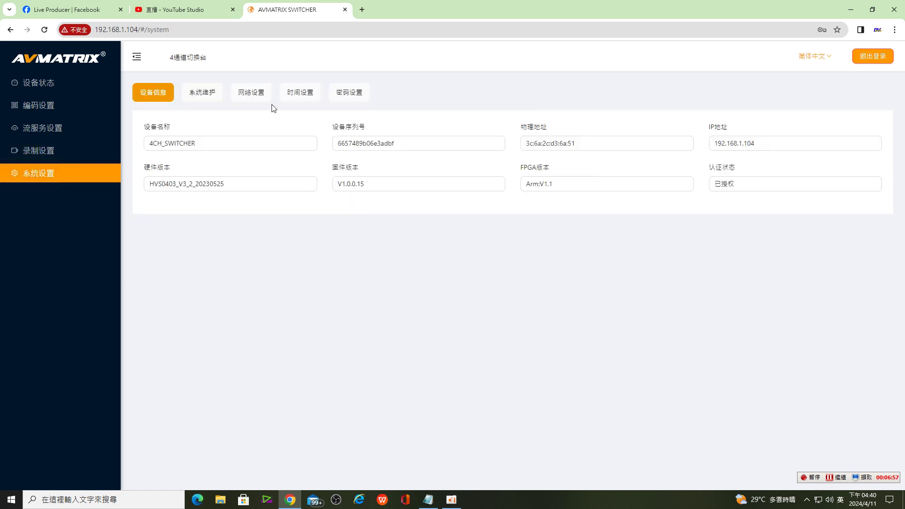
click(204, 97)
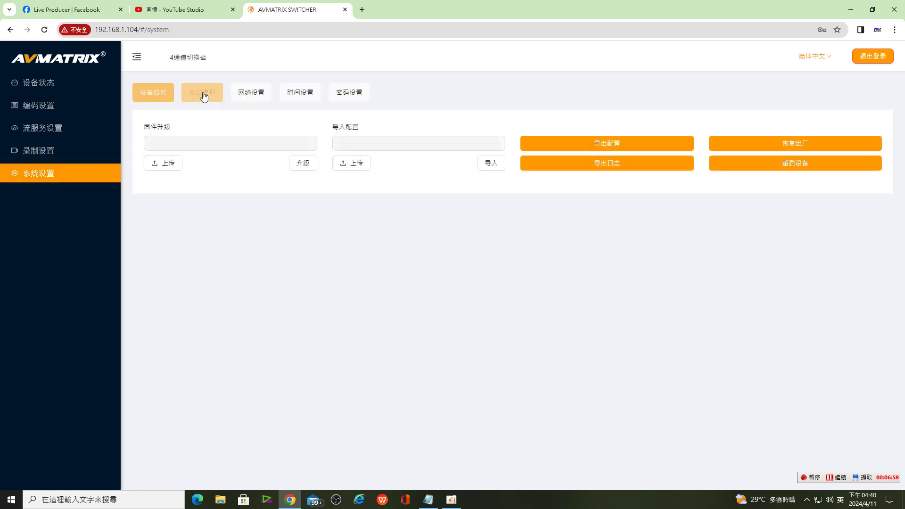
click(256, 97)
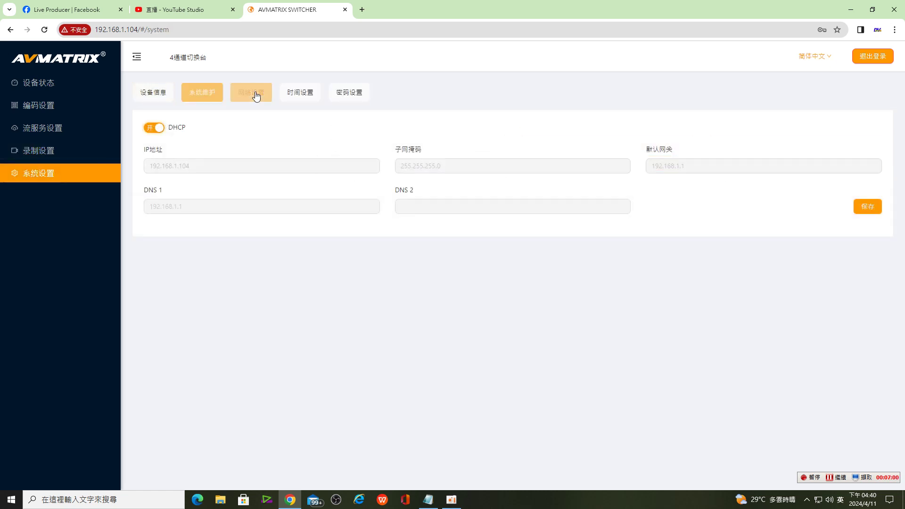
click(298, 95)
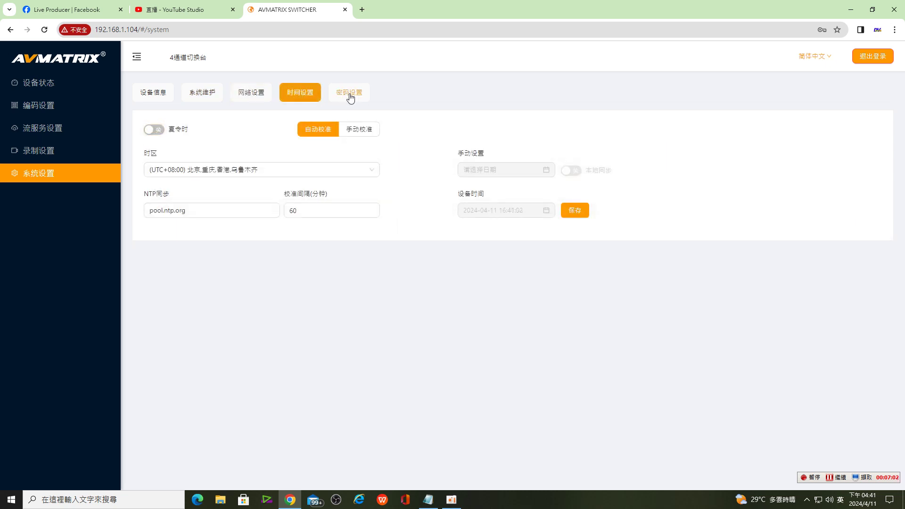
click(205, 203)
click(497, 210)
click(348, 92)
click(165, 145)
click(164, 184)
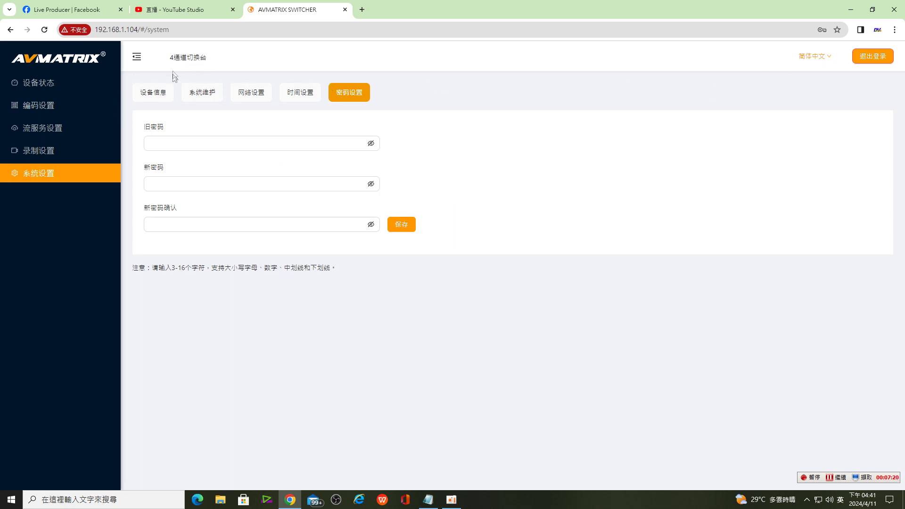
click(806, 478)
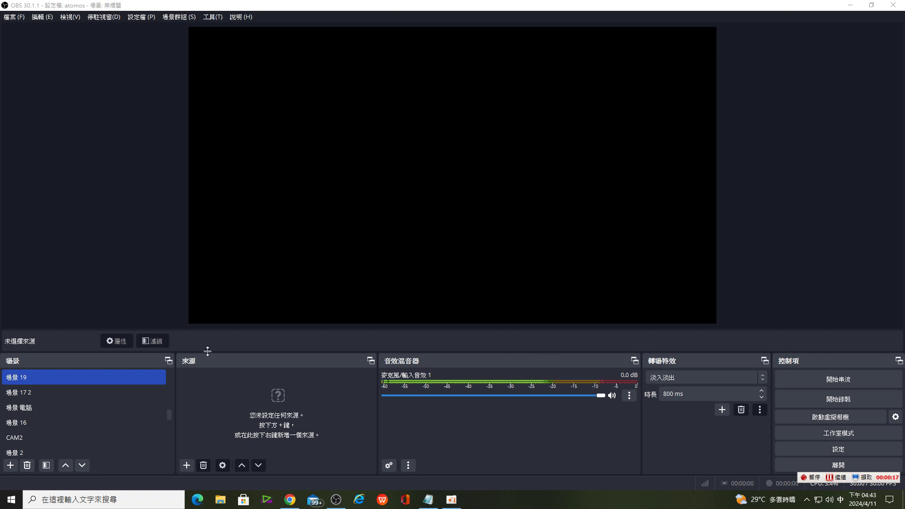
Step: Switch to OBS Studio and create a new media source in the scene 場景 19
ctrl+click(79, 391)
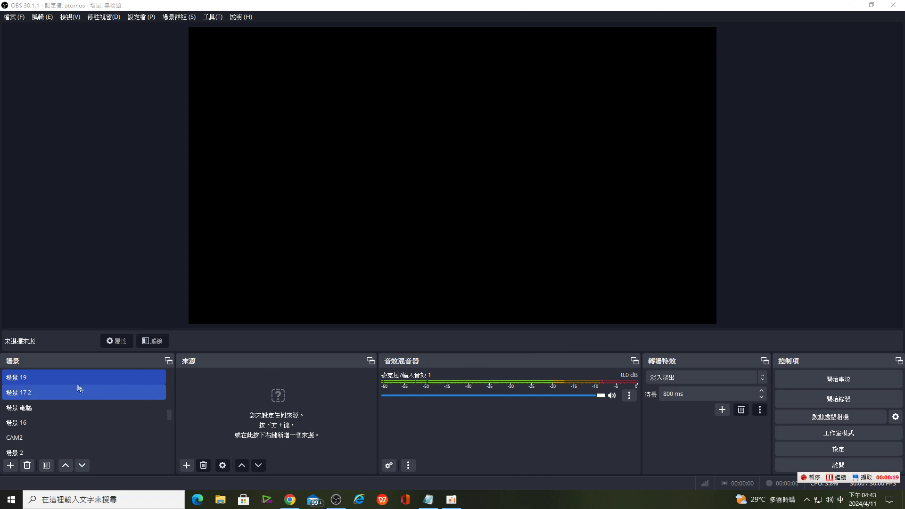
click(186, 465)
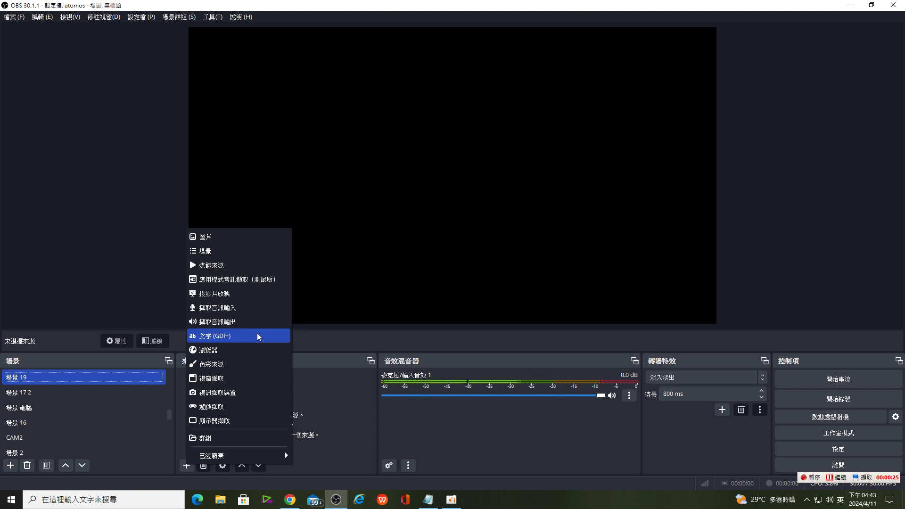
click(227, 265)
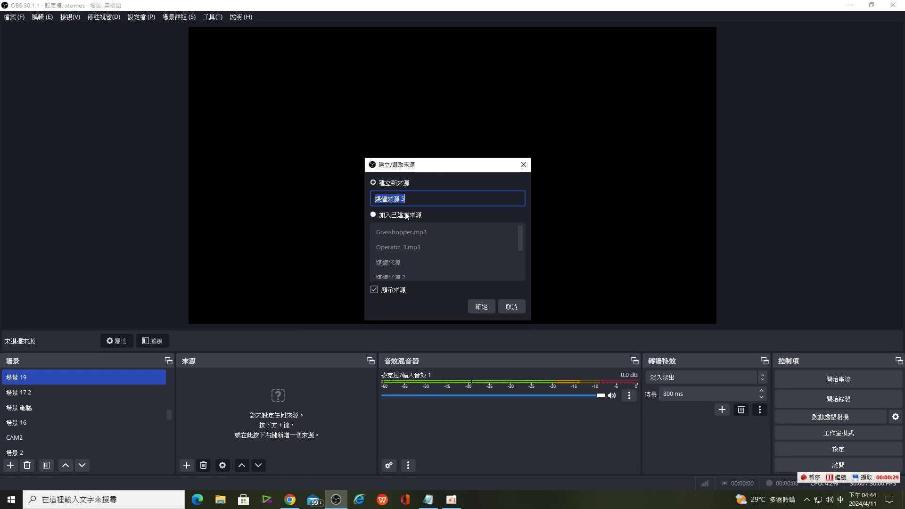
click(487, 307)
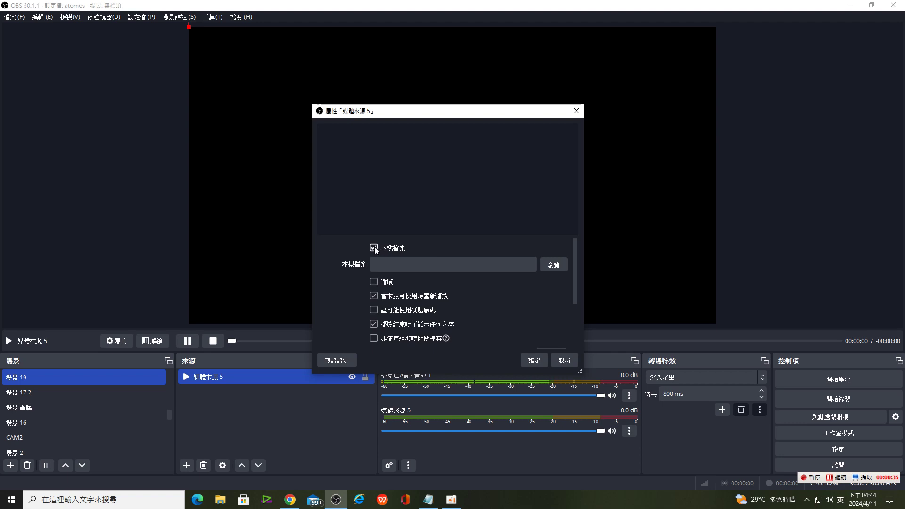
Step: Turn off local file for the media source and paste rtmp://192.168.1.104:1935/live/av as its input
click(375, 247)
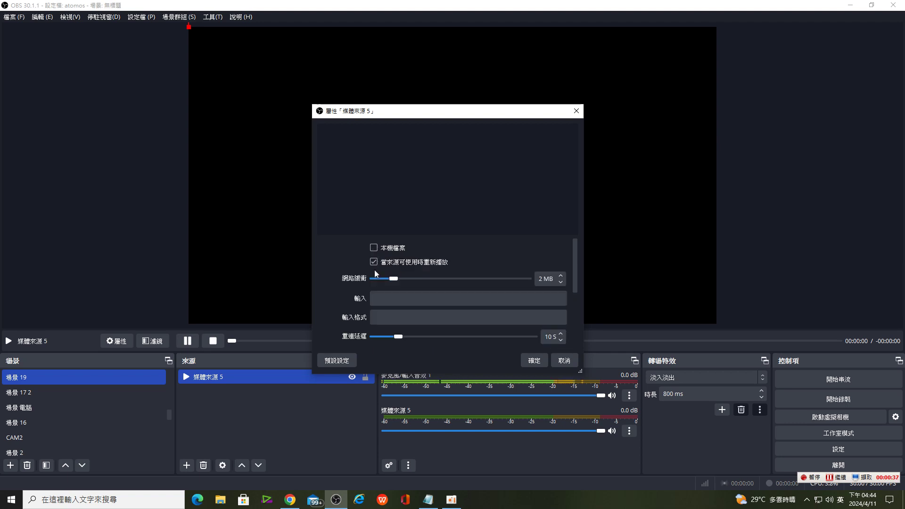
click(379, 300)
right_click(379, 300)
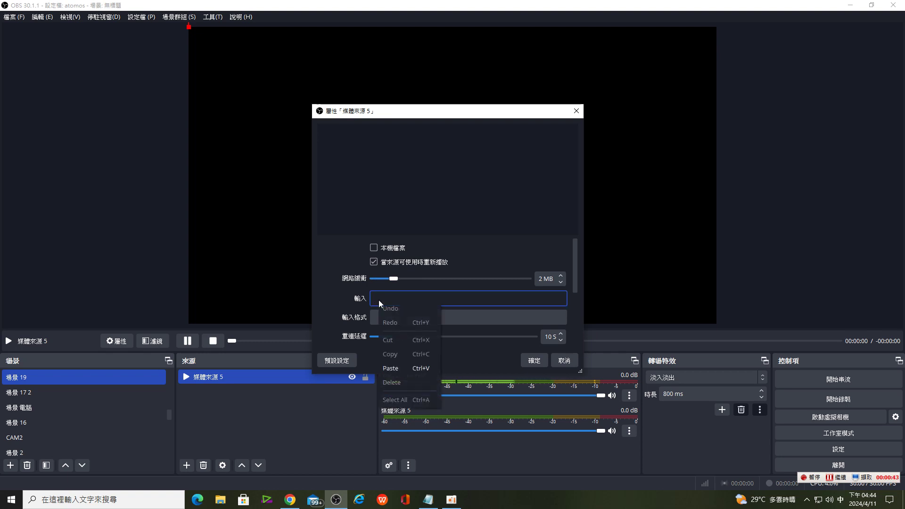
click(401, 370)
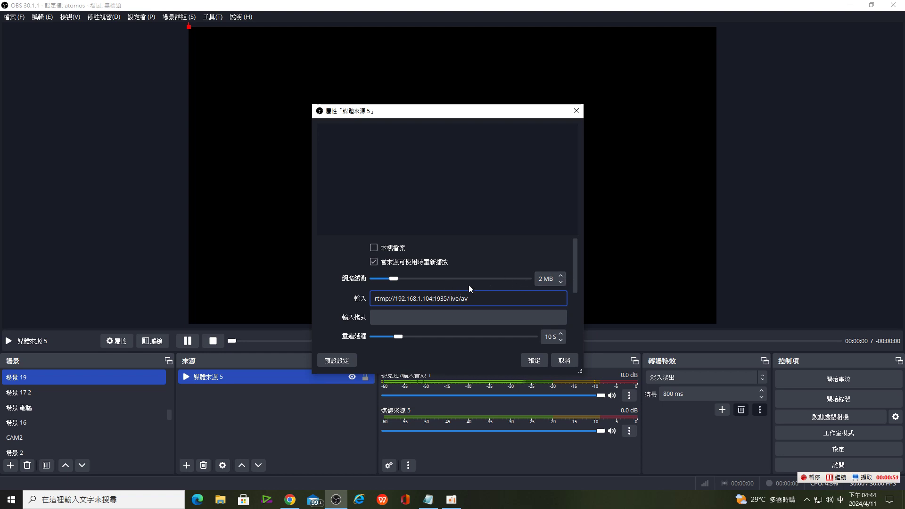
Step: Set the media source's network buffering to 10 MB, check its remaining properties and accept them
drag(437, 279, 469, 280)
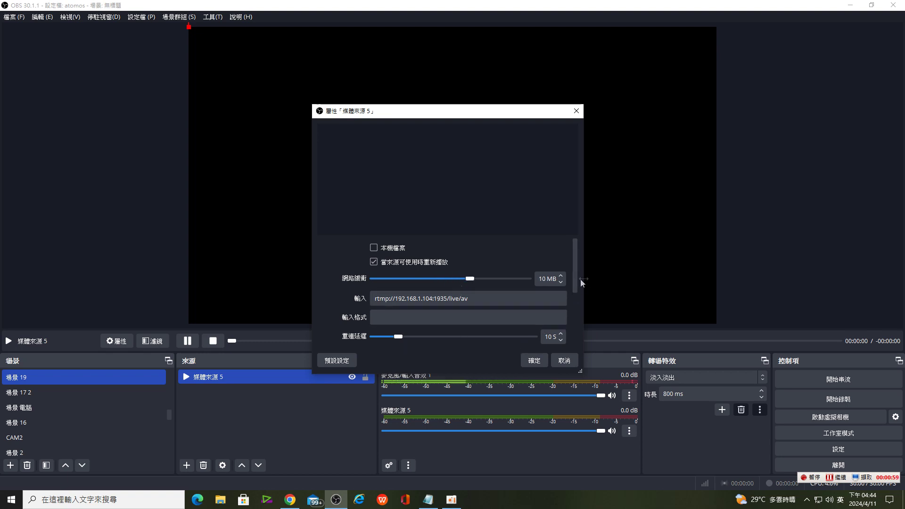
drag(575, 281, 580, 309)
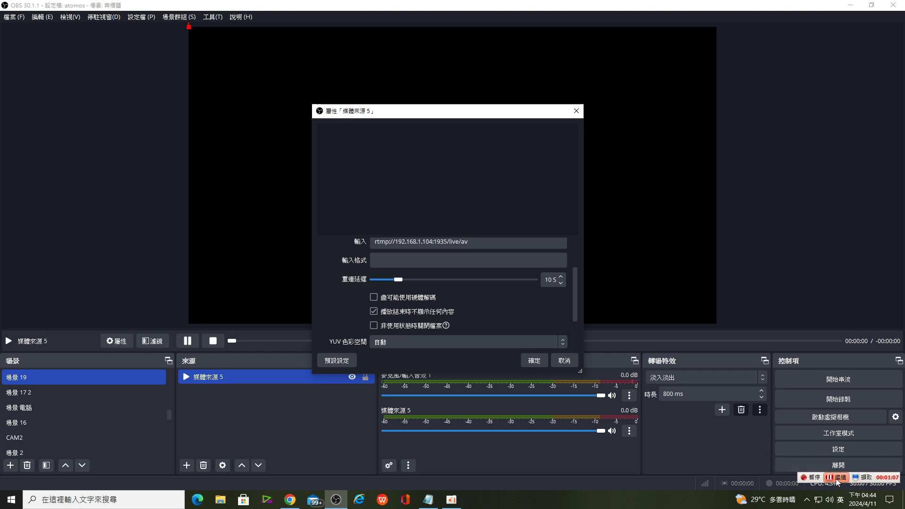
click(837, 477)
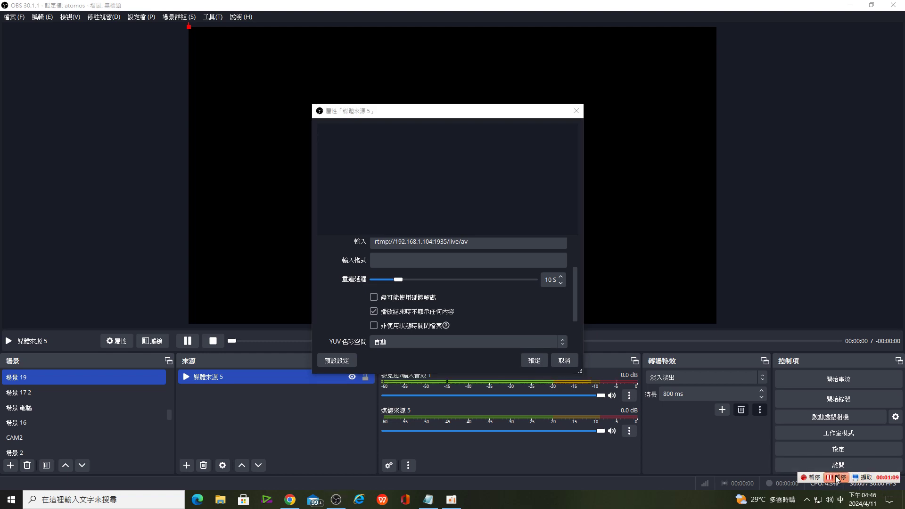
click(533, 360)
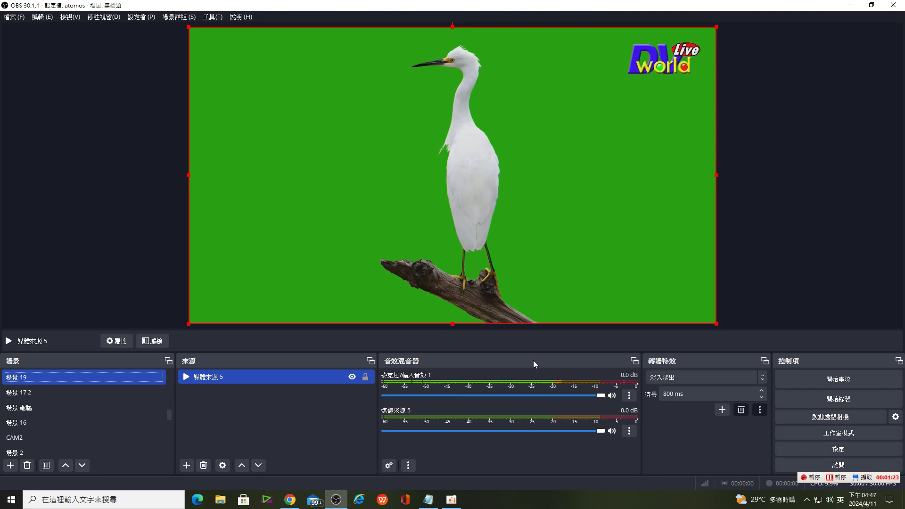
Step: Reopen the media source's properties and compare its input address with the MainRTMPLocal pull address on the AVMATRIX page
right_click(248, 377)
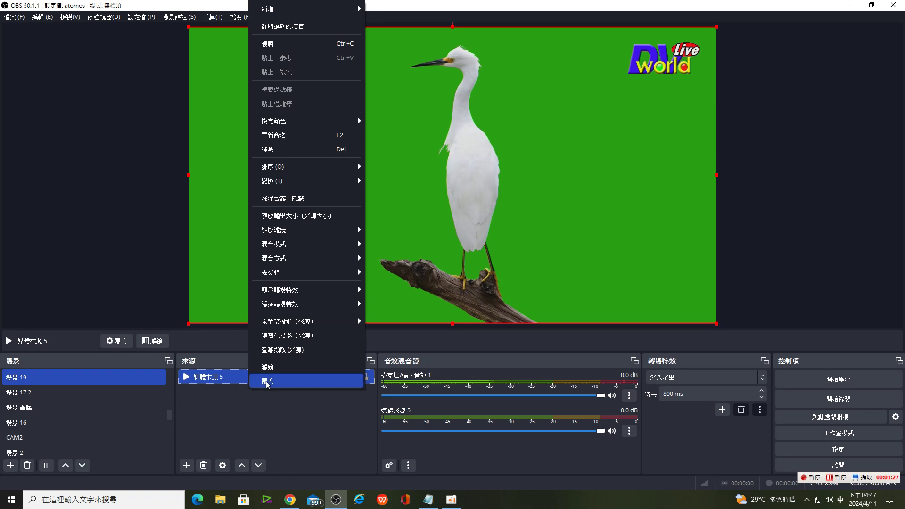
click(266, 382)
click(376, 298)
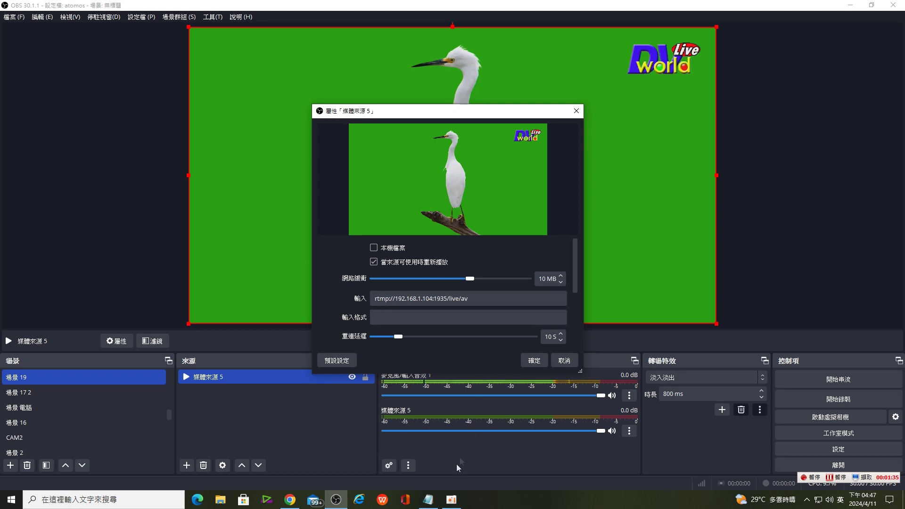
click(289, 500)
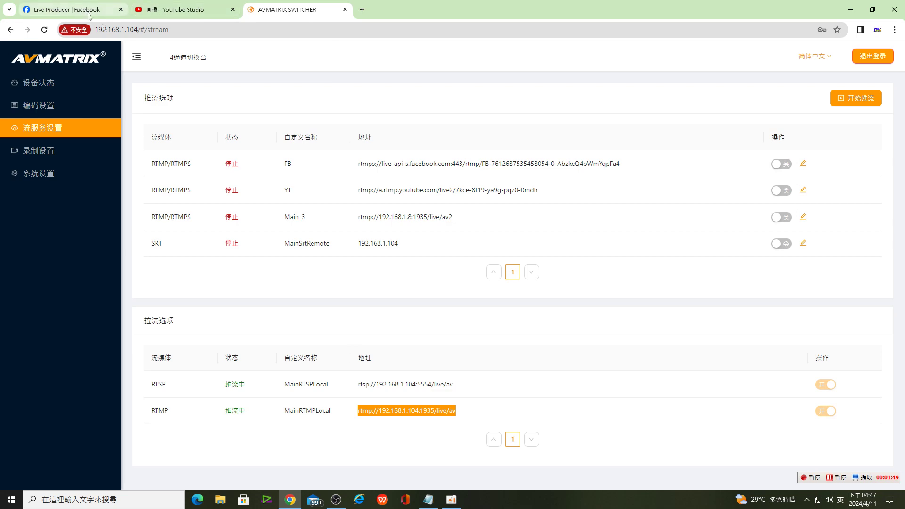
click(338, 502)
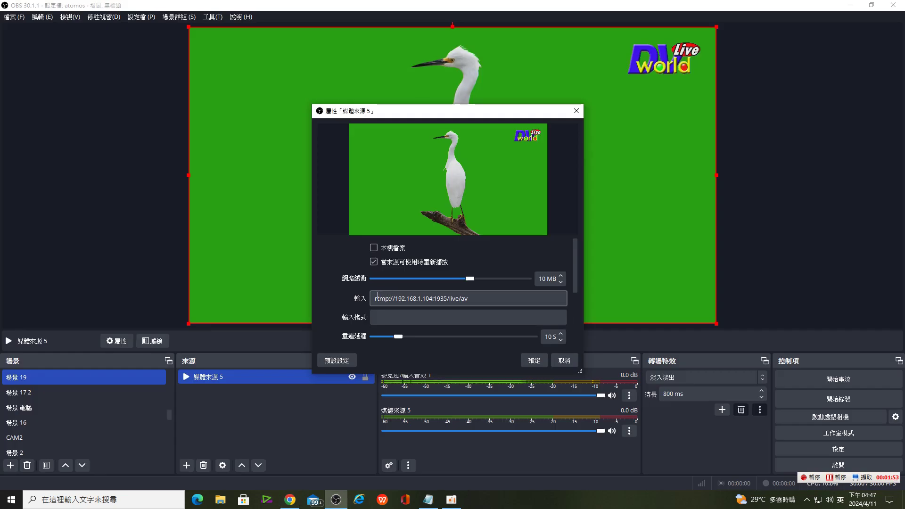
click(529, 364)
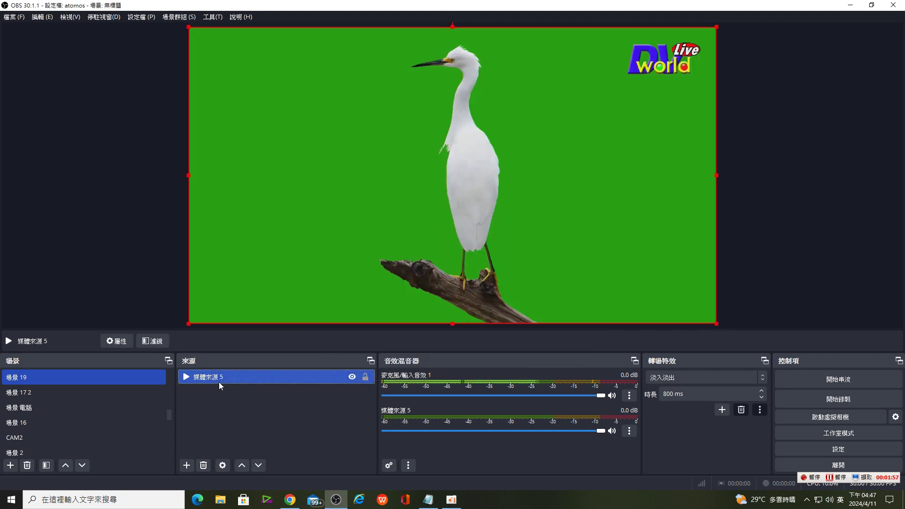